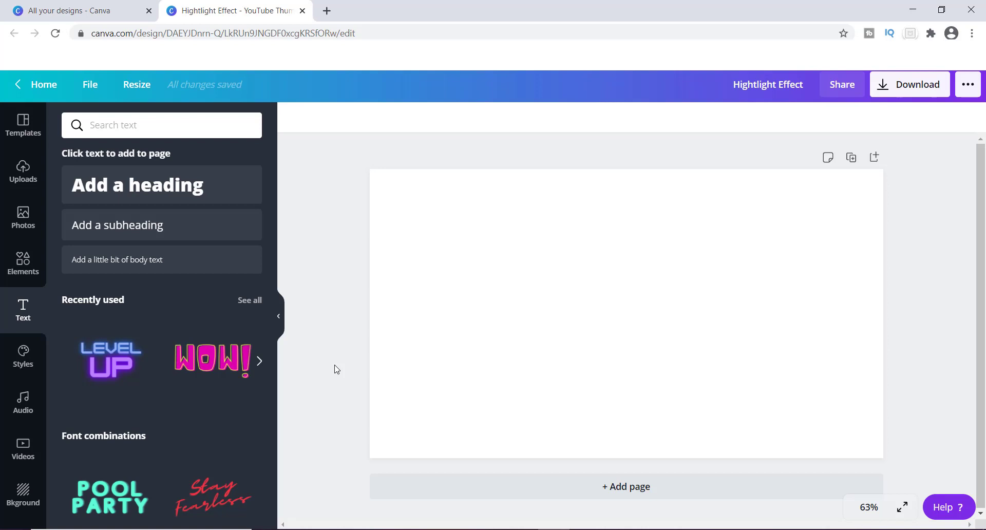
Fill the page background with solid purple and add the uploaded portrait of the woman smiling with a hand on her cheek
left_click(24, 494)
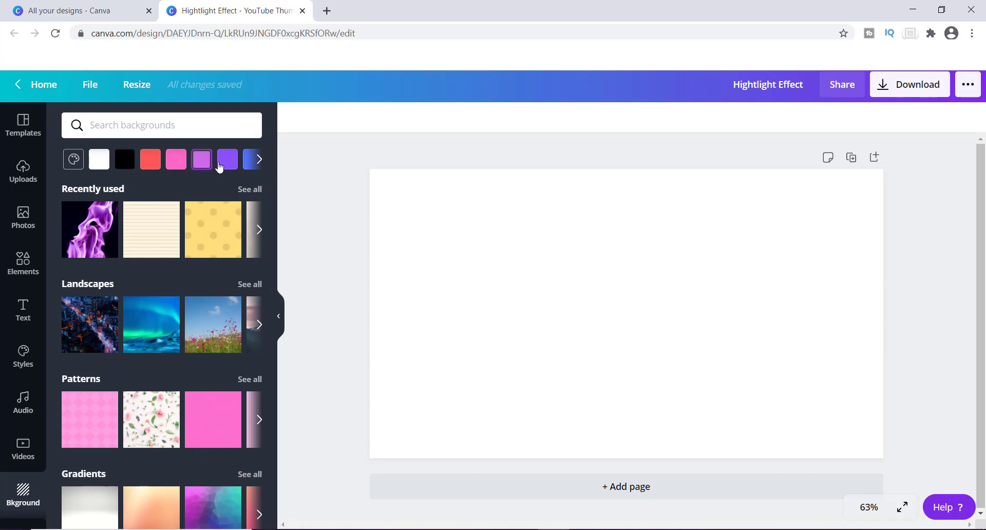
left_click(225, 163)
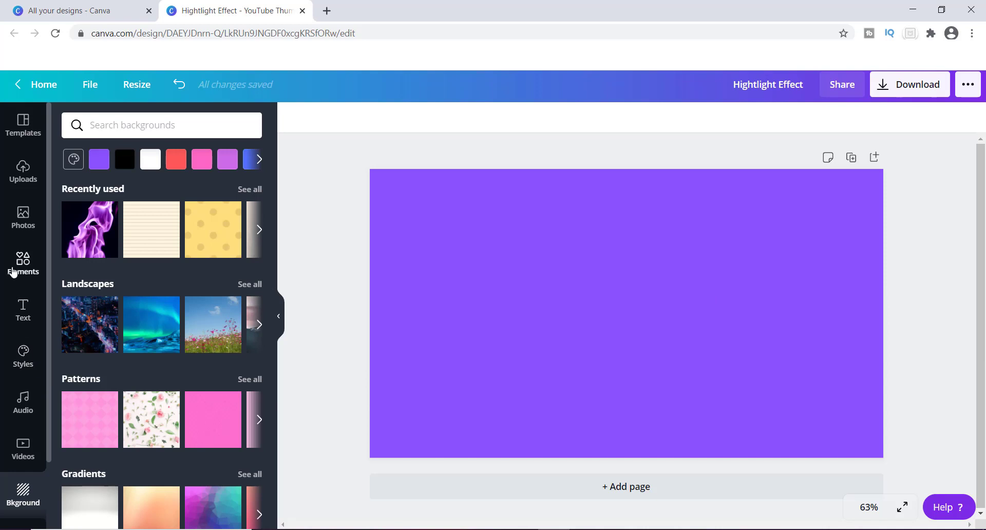
left_click(22, 169)
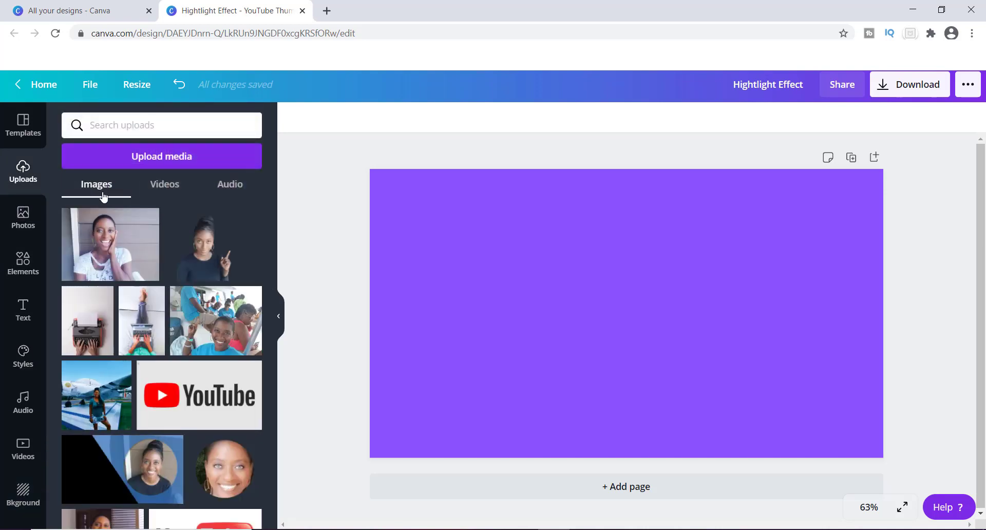
left_click(90, 259)
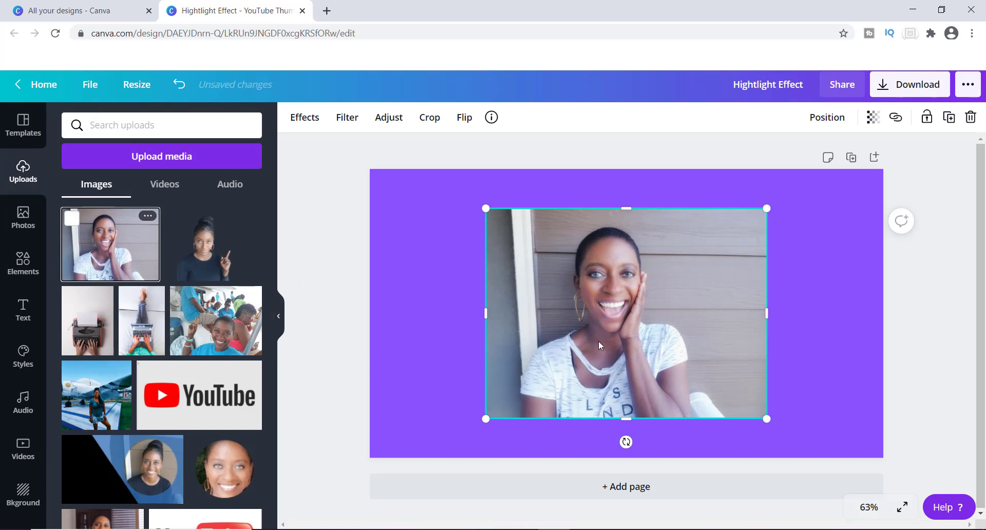
Remove the background of the portrait with the Background Remover effect
left_click(305, 121)
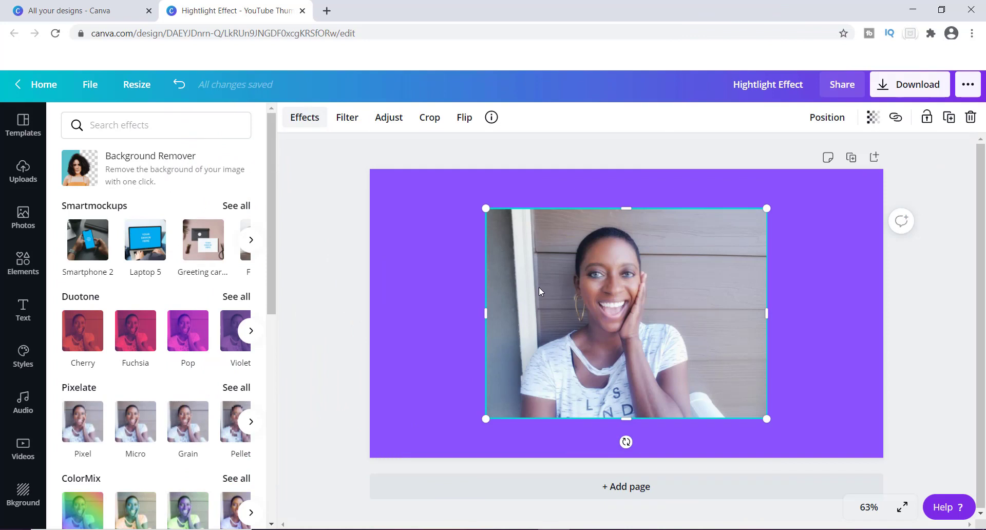
left_click(174, 169)
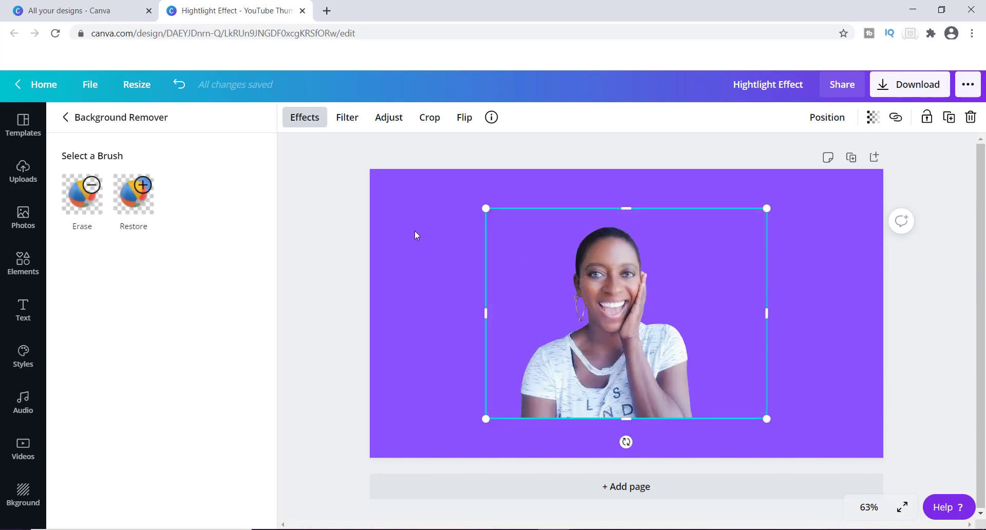
left_click(65, 119)
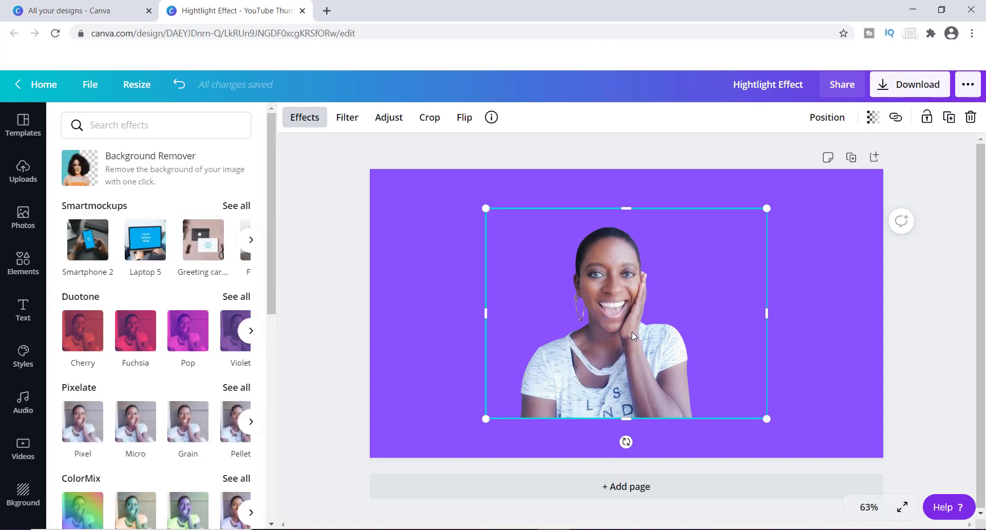
Duplicate the portrait cutout and arrange the two copies side by side on the page
left_click_drag(626, 337, 765, 291)
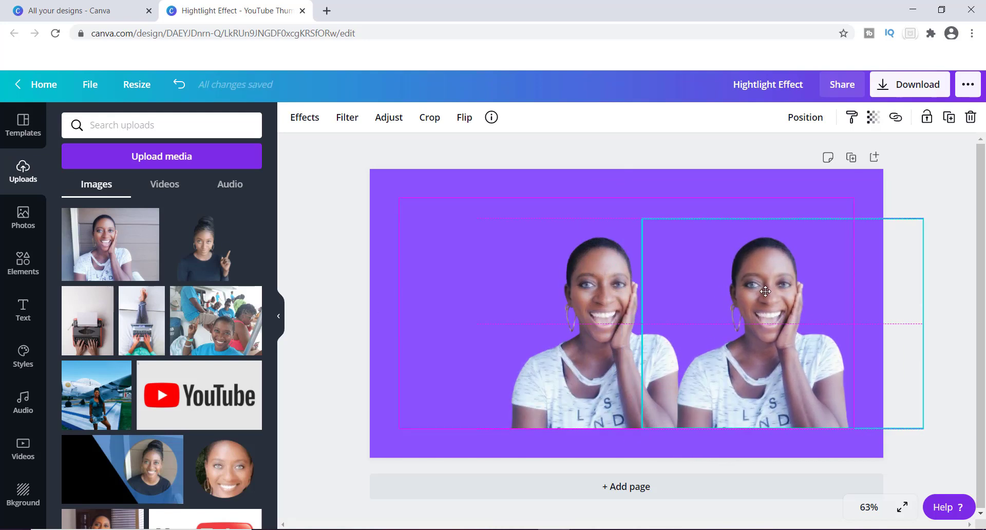
left_click(584, 307)
left_click_drag(585, 307, 542, 304)
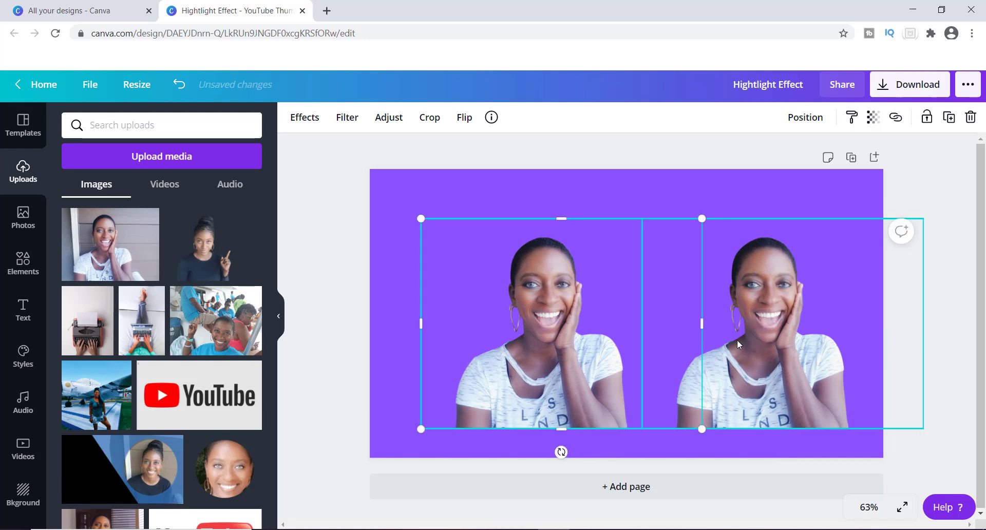
left_click_drag(743, 347, 697, 350)
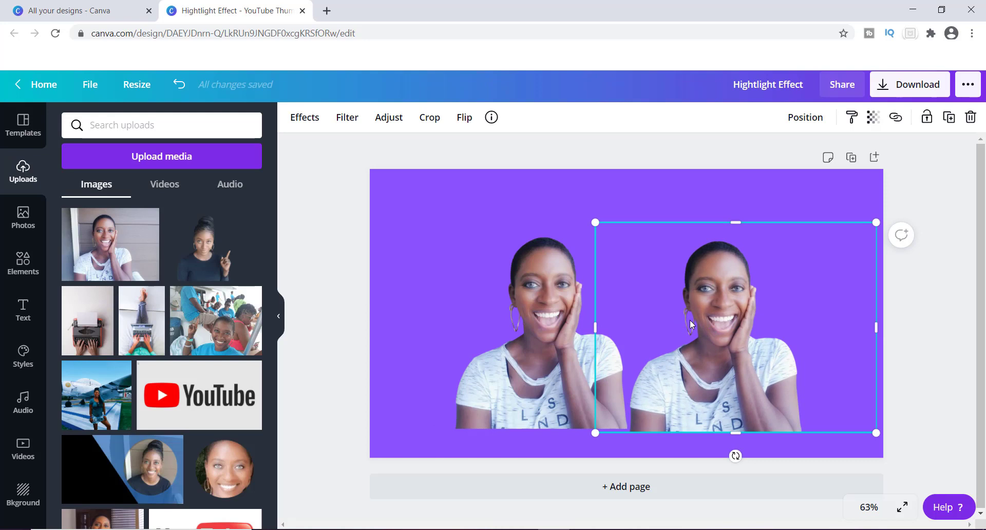
Apply the Pop duotone effect to the right-hand copy of the cutout
left_click(304, 120)
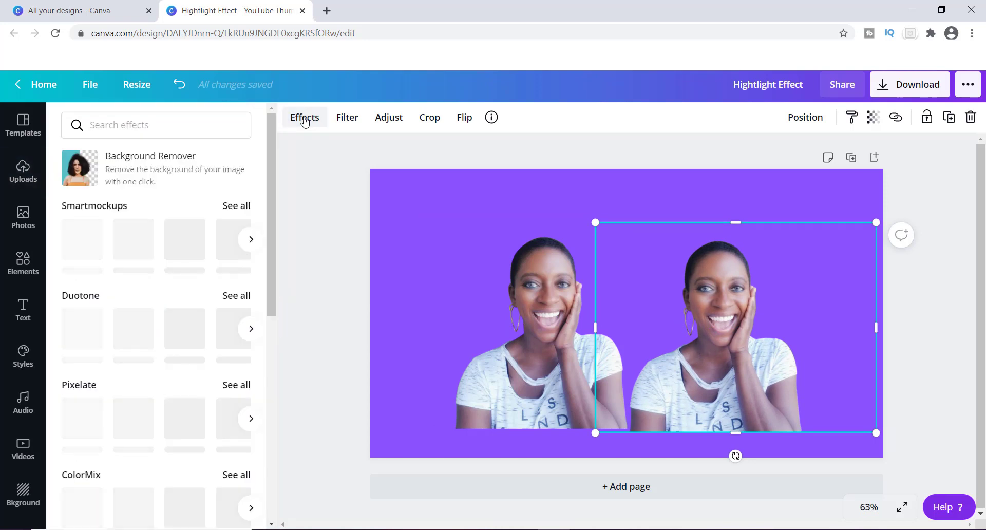
left_click(242, 297)
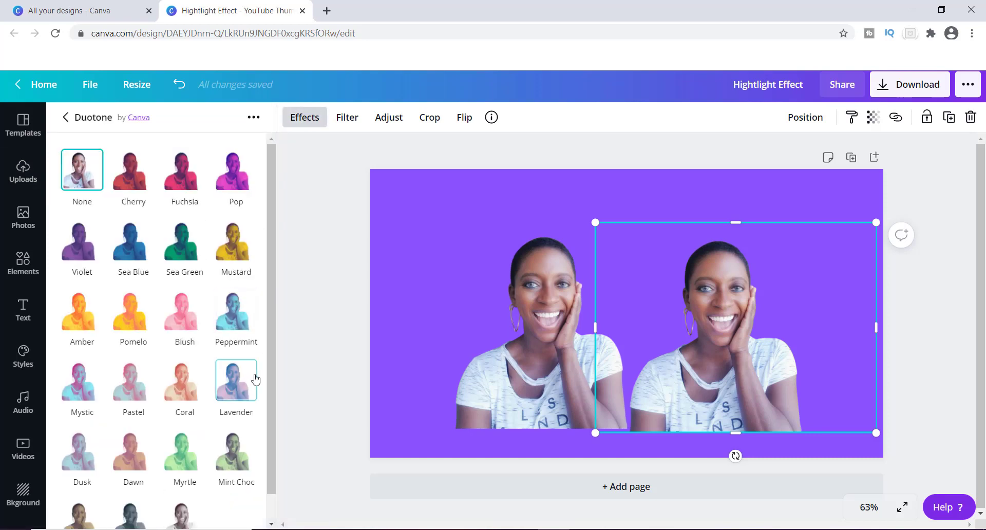
scroll(269, 344, "down", 1)
scroll(269, 348, "up", 1)
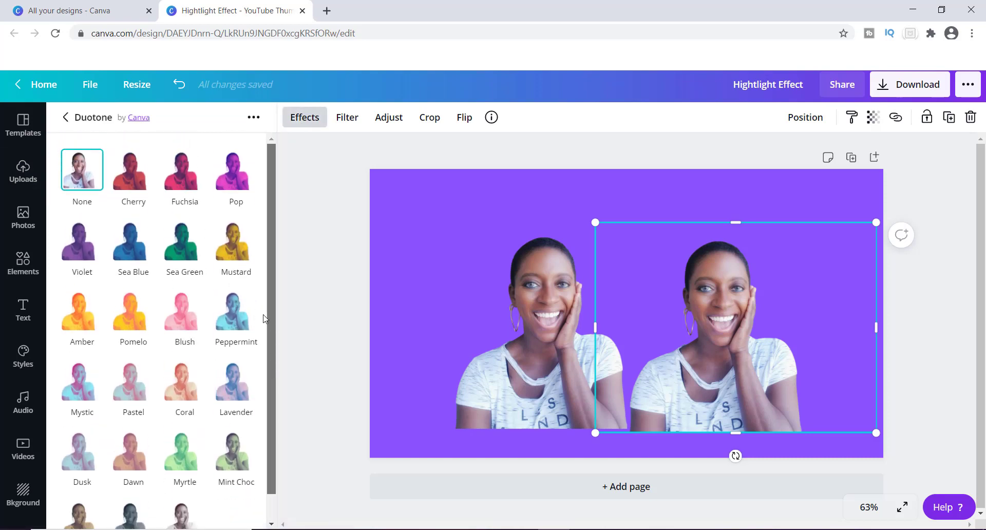
left_click(234, 183)
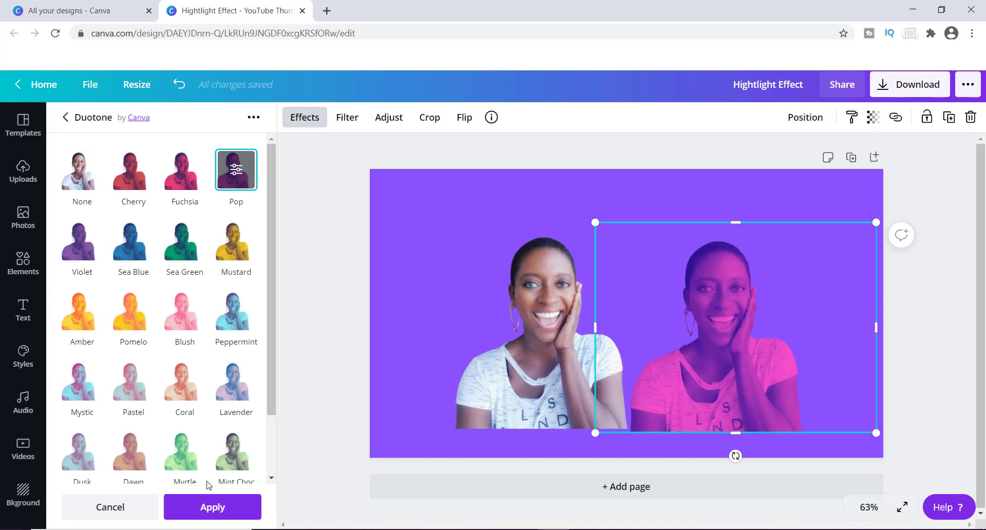
left_click(219, 506)
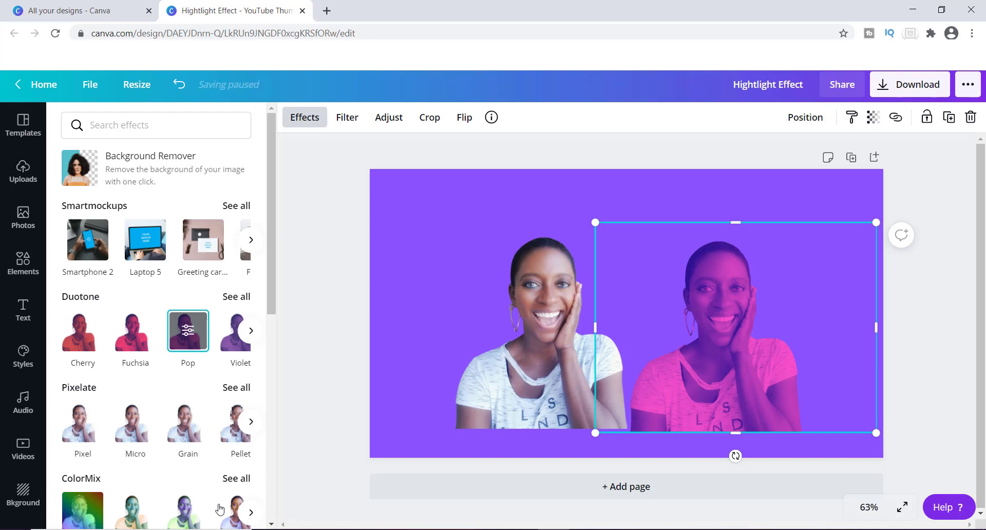
Set the pink copy's brightness to 26 and blur to 100, and enlarge it slightly
left_click(347, 118)
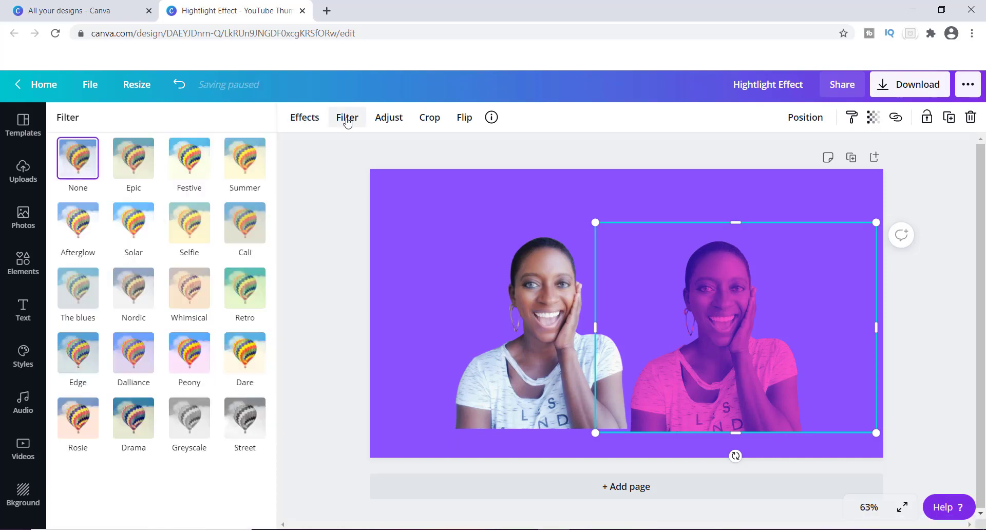
left_click(389, 119)
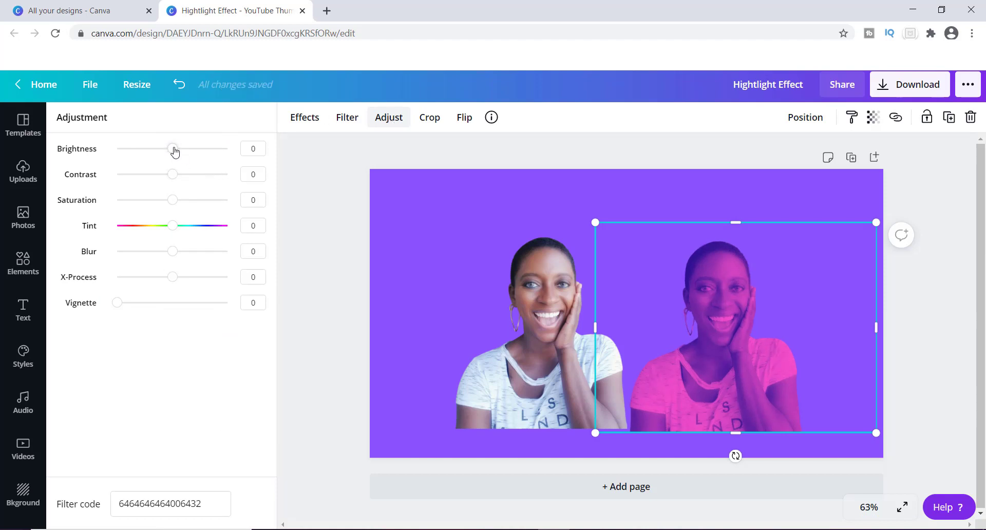
left_click_drag(174, 150, 190, 155)
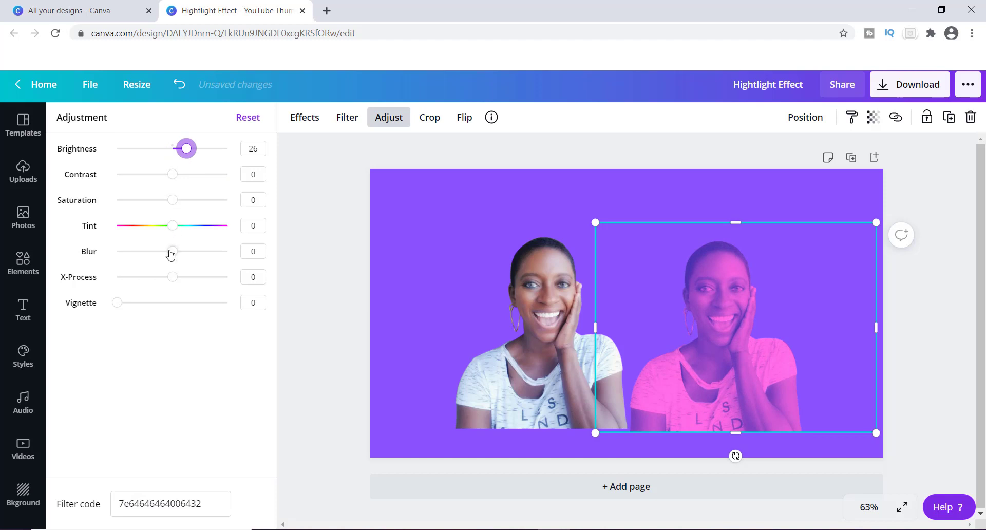
left_click_drag(175, 255, 200, 252)
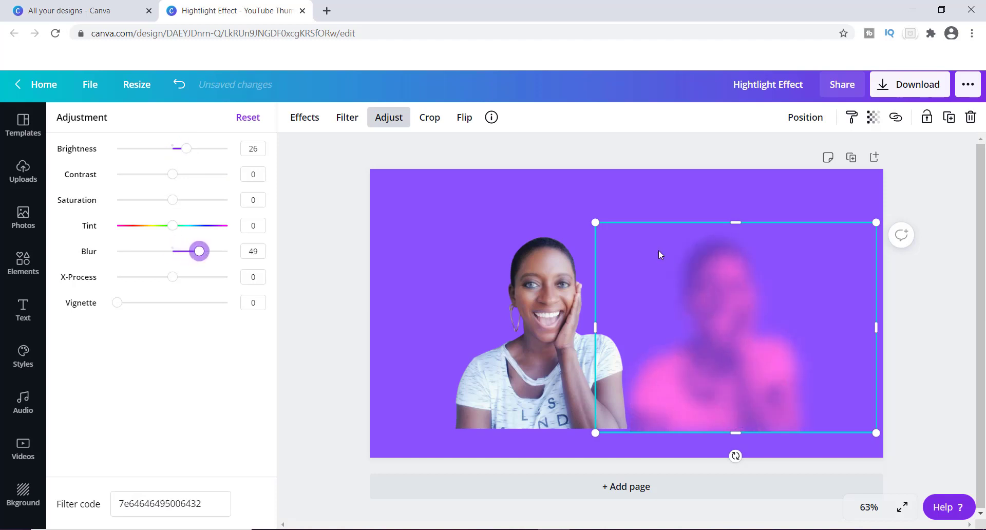
left_click_drag(595, 222, 573, 211)
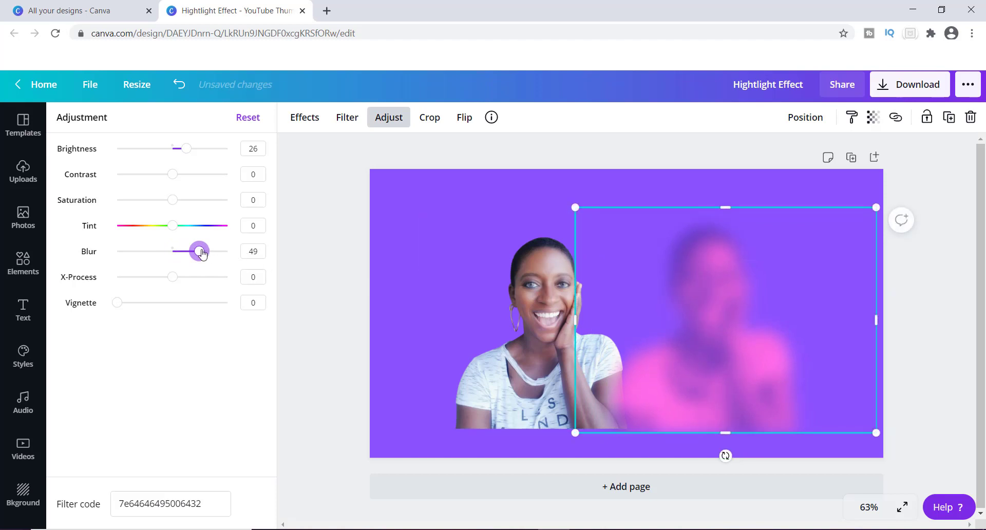
left_click_drag(199, 252, 227, 251)
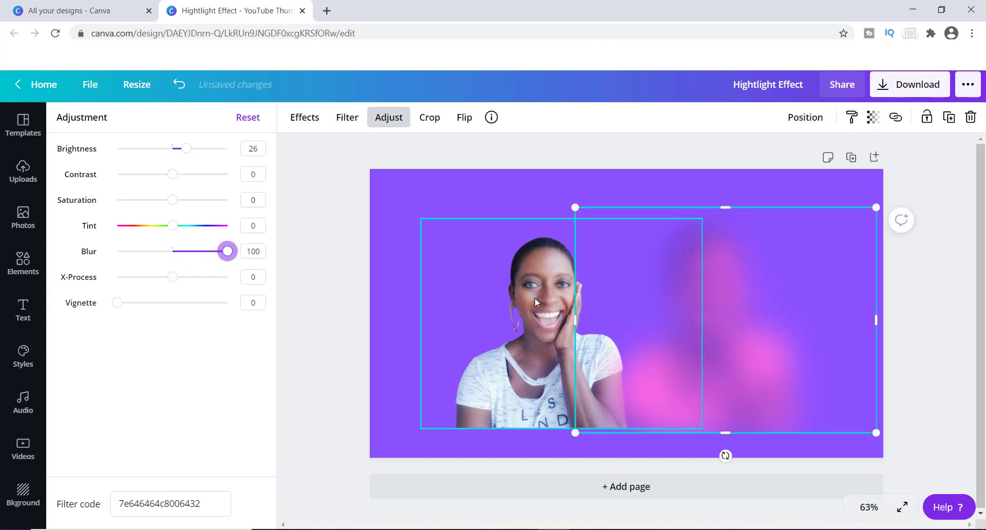
Stack the blurred pink copy and the original cutout together, and send the blurred copy backward behind the original
left_click_drag(535, 298, 592, 301)
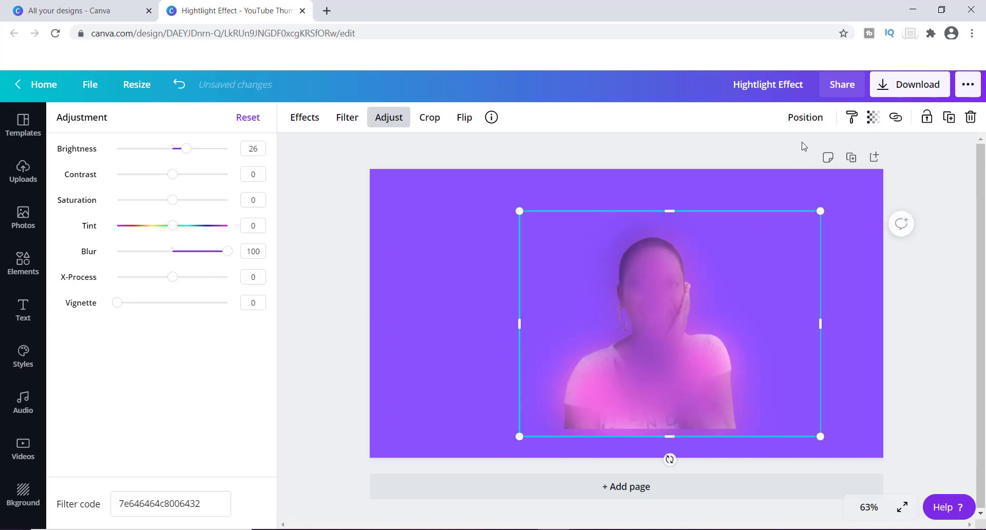
left_click(801, 124)
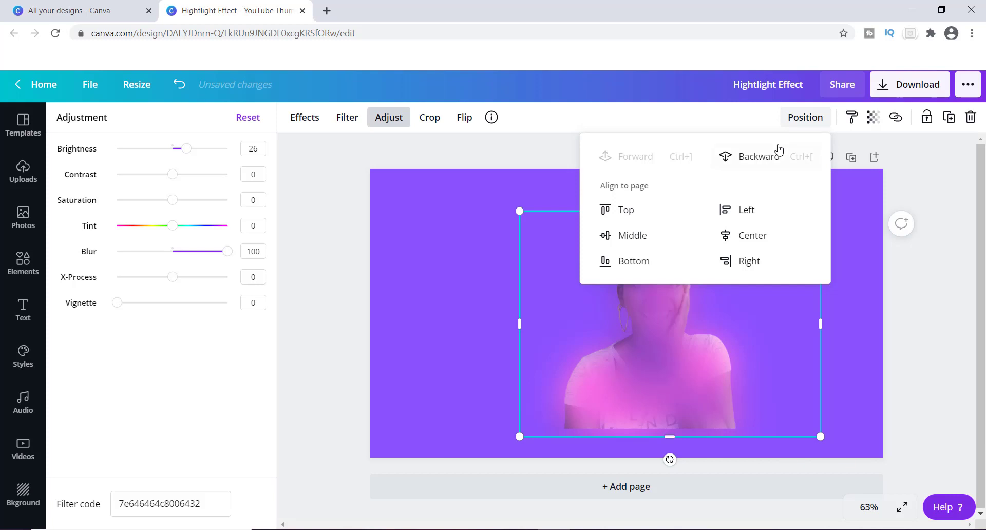
left_click(756, 156)
key("Escape")
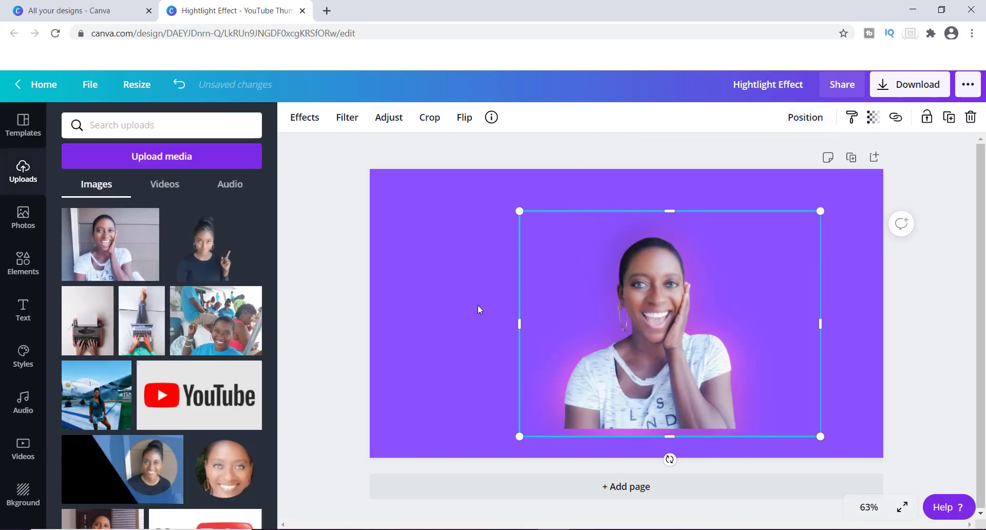
Move the original cutout aside, enlarge the blurred pink copy a little more, and place the original back over the glow
left_click(636, 352)
left_click_drag(636, 352, 704, 348)
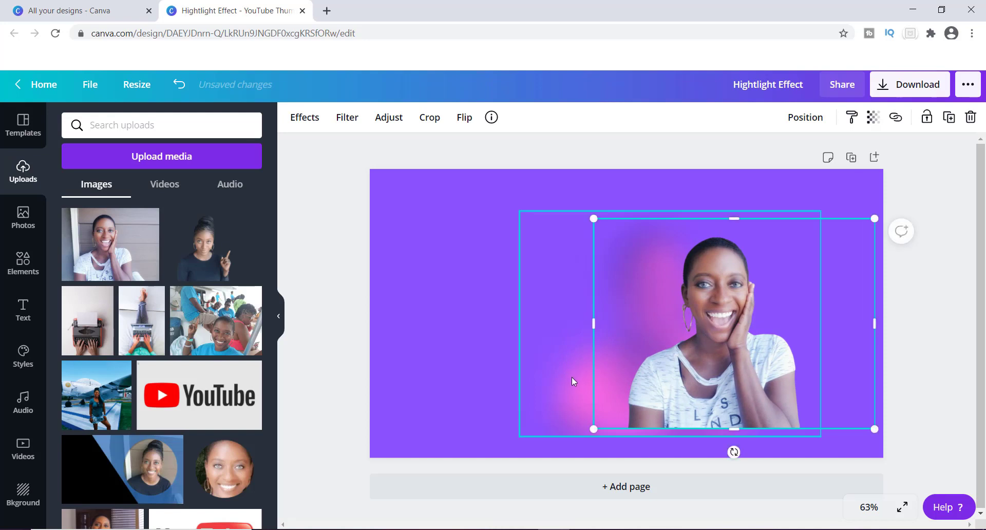
left_click_drag(521, 211, 504, 200)
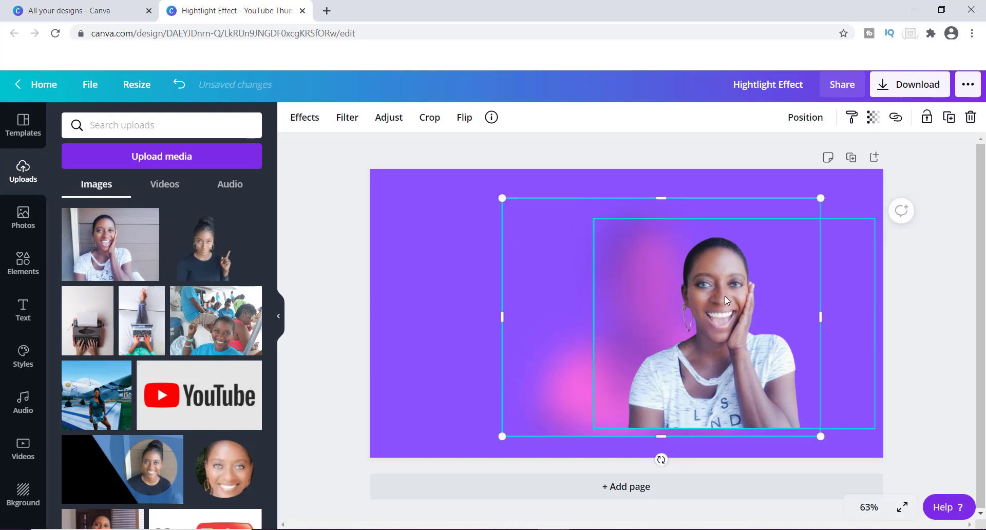
left_click(724, 296)
left_click_drag(724, 295, 659, 300)
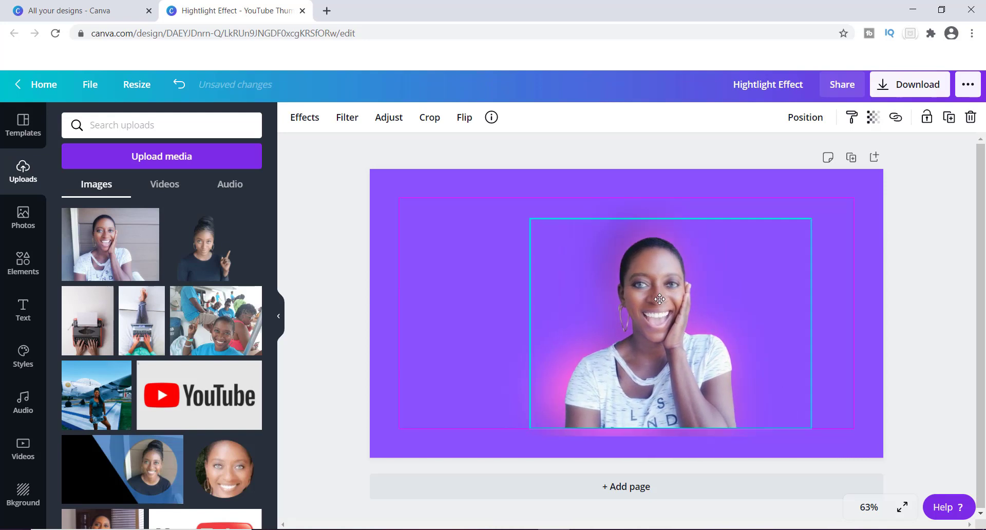
left_click_drag(535, 432, 537, 431)
Move the original cutout off the glow and apply the Pomelo duotone effect to the pink copy behind it
left_click(303, 117)
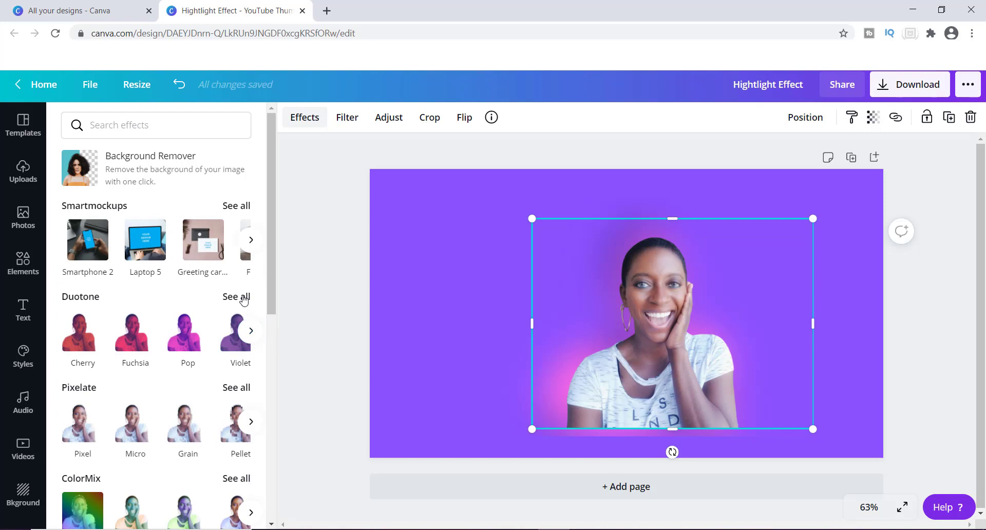
left_click(238, 297)
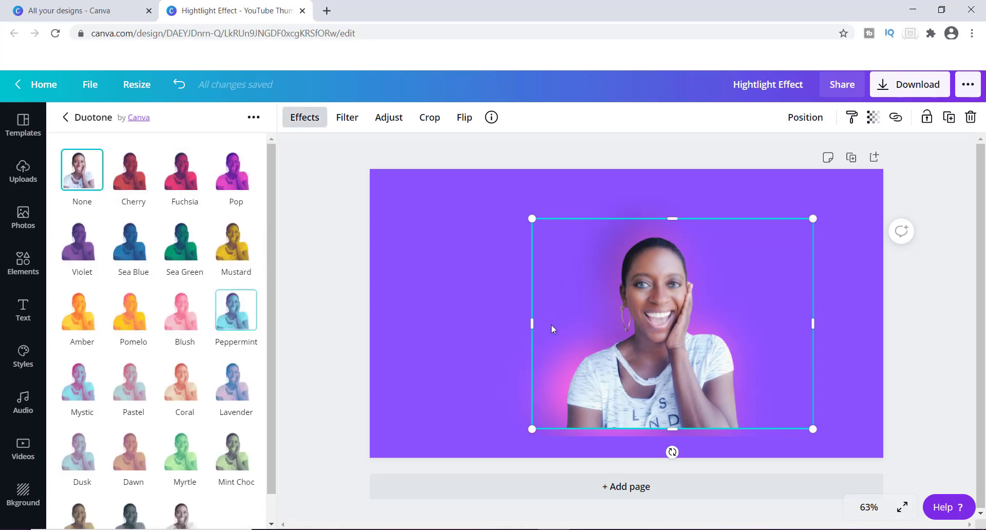
left_click_drag(657, 319, 576, 288)
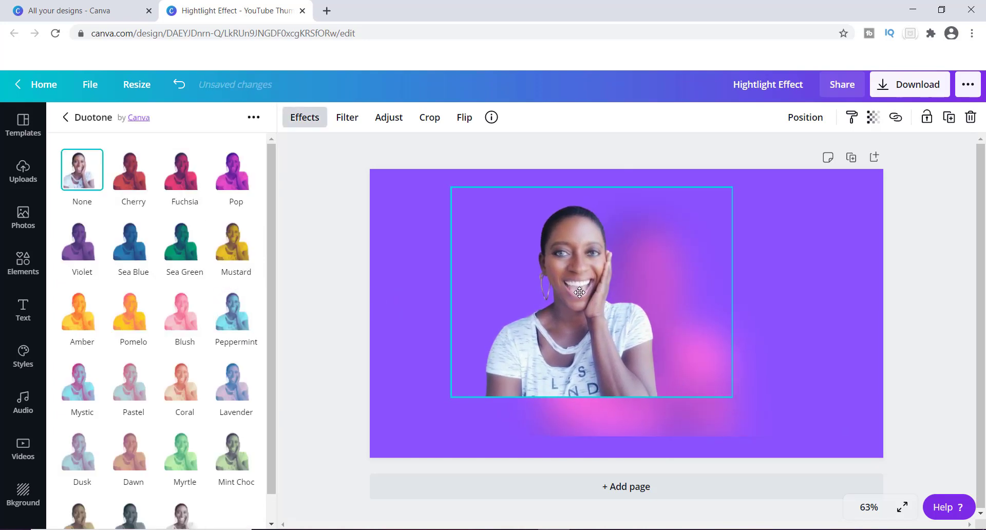
left_click(673, 425)
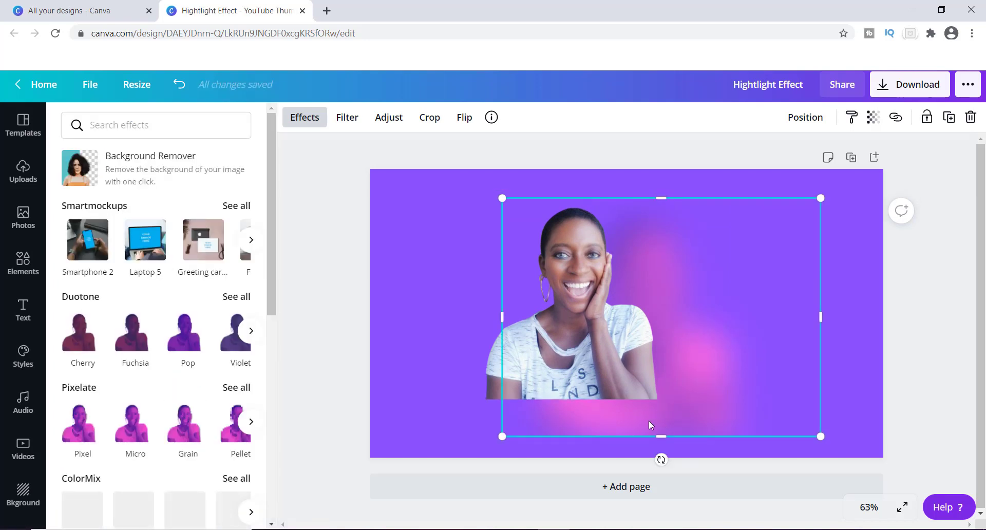
left_click(237, 296)
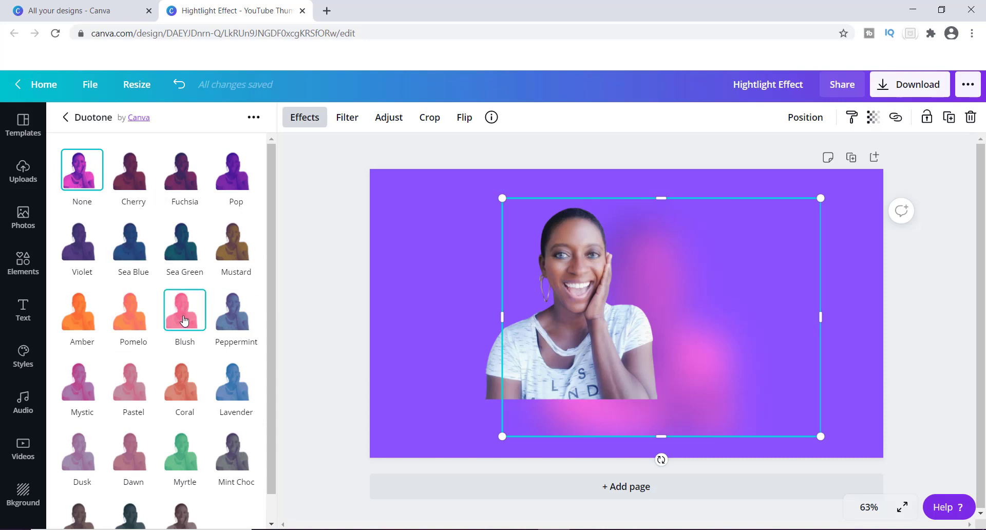
left_click(138, 323)
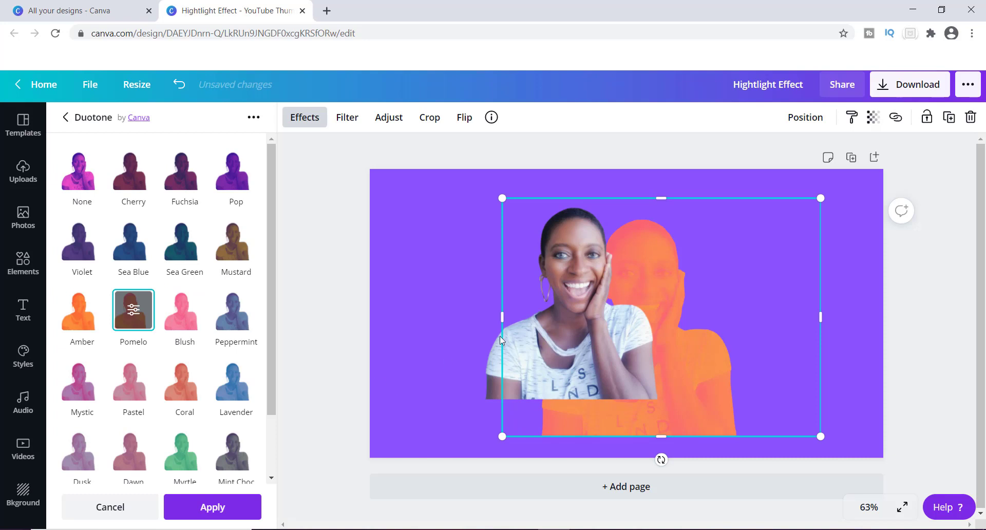
Try the original cutout over the orange copy, then move it clear and shrink the orange copy slightly
left_click_drag(500, 335, 620, 328)
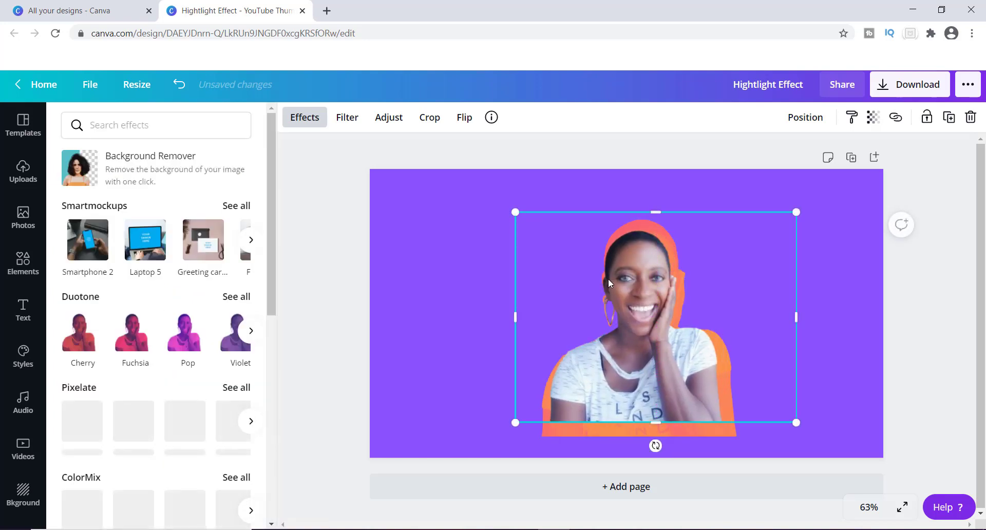
left_click_drag(631, 288, 490, 256)
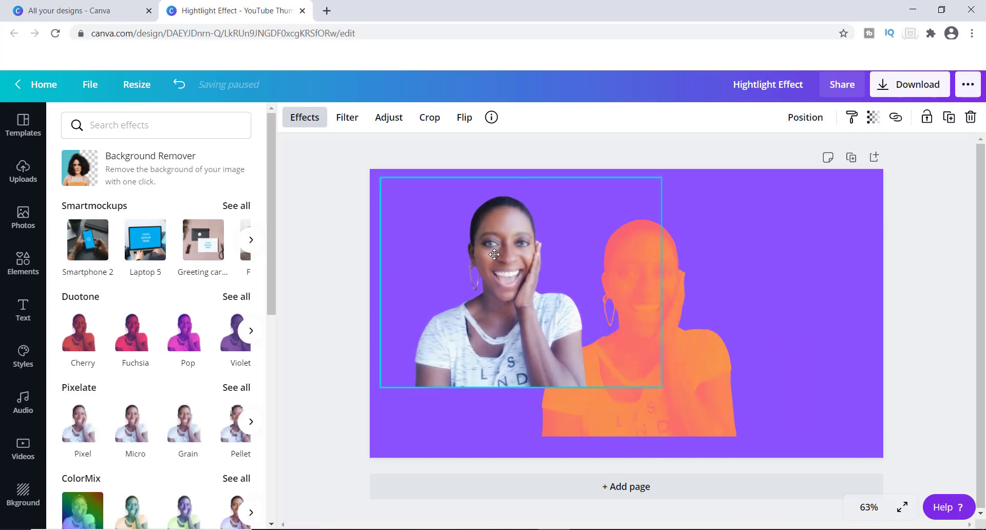
left_click(711, 381)
left_click_drag(804, 425, 804, 425)
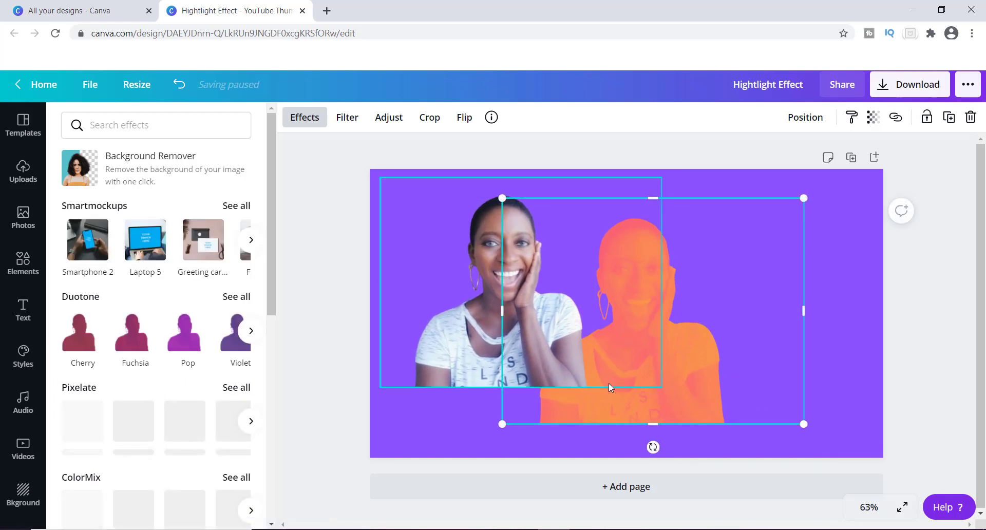
Blur the orange copy to the maximum and place the original cutout over the resulting glow
left_click(355, 116)
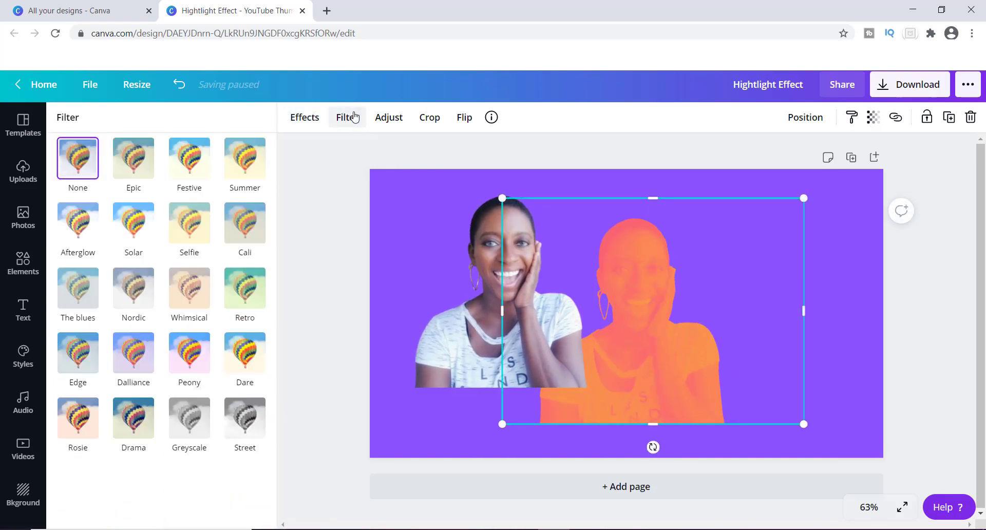
left_click(386, 118)
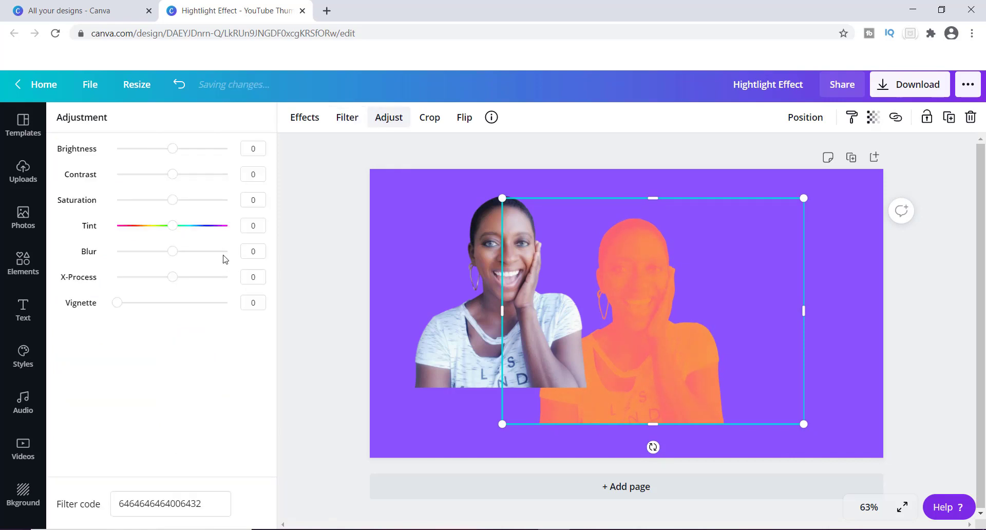
left_click_drag(175, 254, 229, 253)
left_click_drag(430, 335, 599, 381)
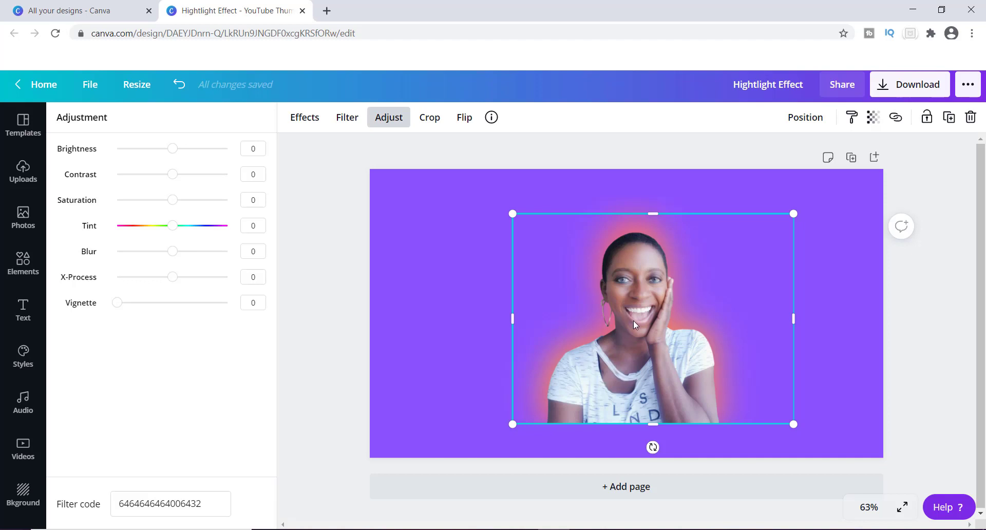
Move the original cutout partly off the orange glow and change the page background to black
left_click_drag(636, 319, 696, 318)
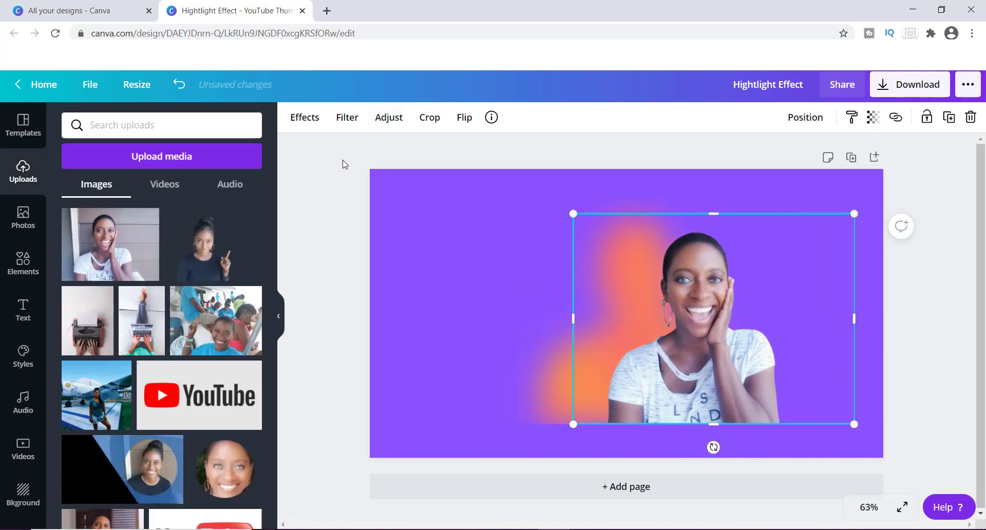
left_click(23, 494)
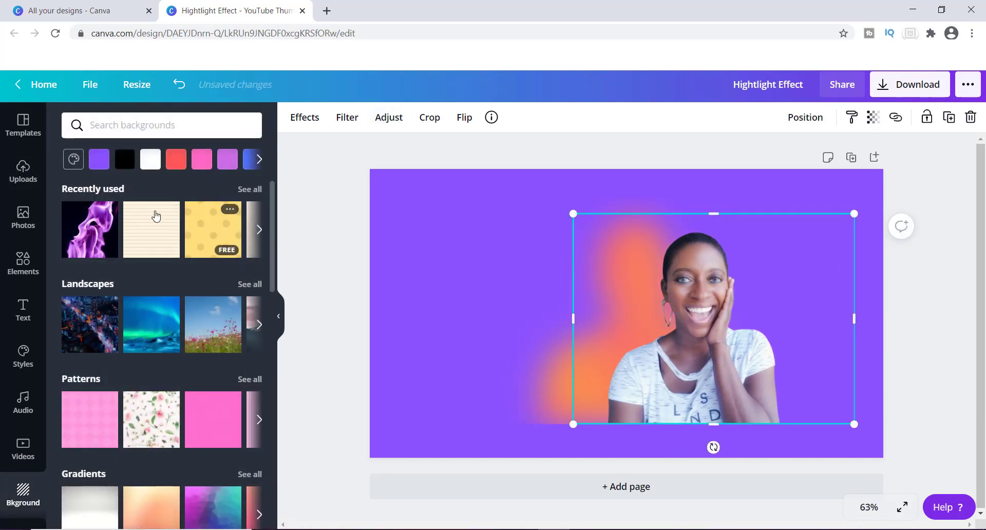
left_click(125, 159)
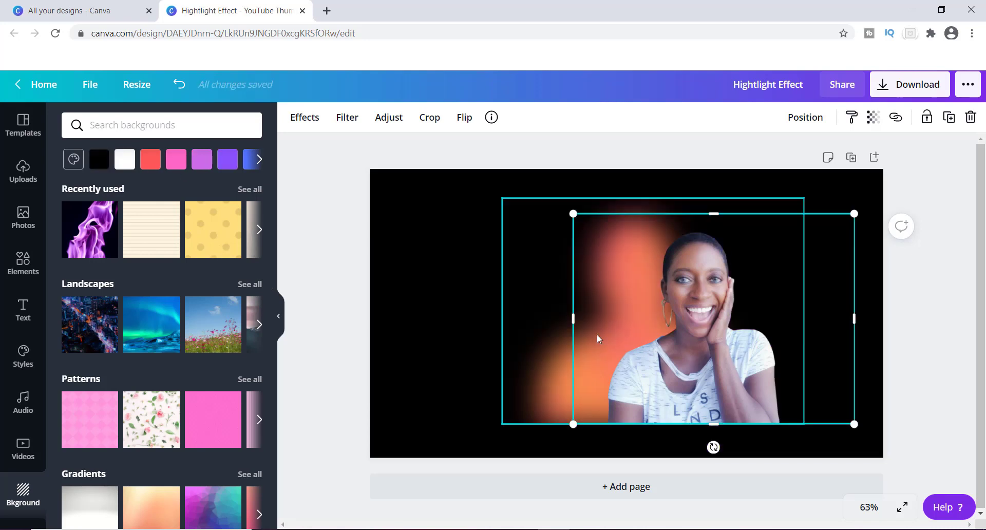
Apply the last duotone preset, a neutral grey, to the orange glow copy and move the original cutout further aside
left_click(555, 392)
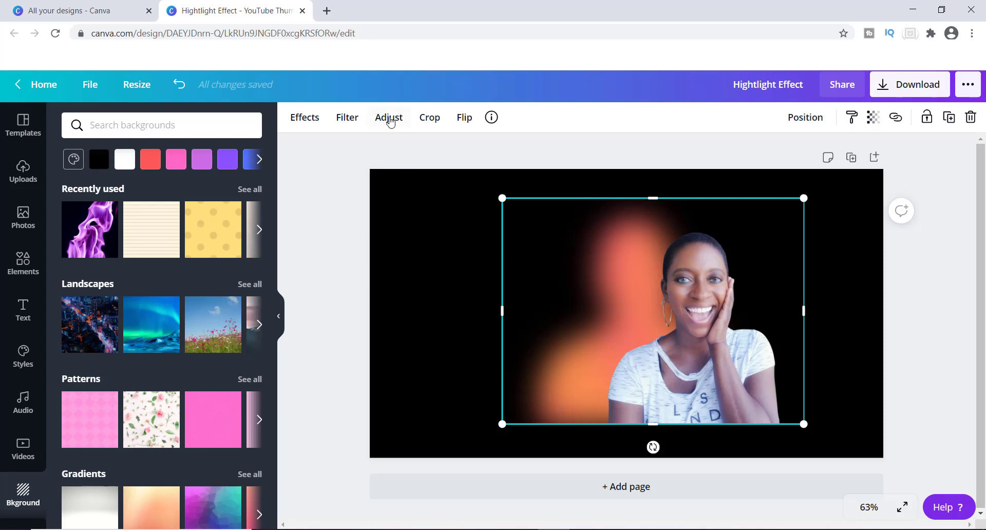
left_click(311, 120)
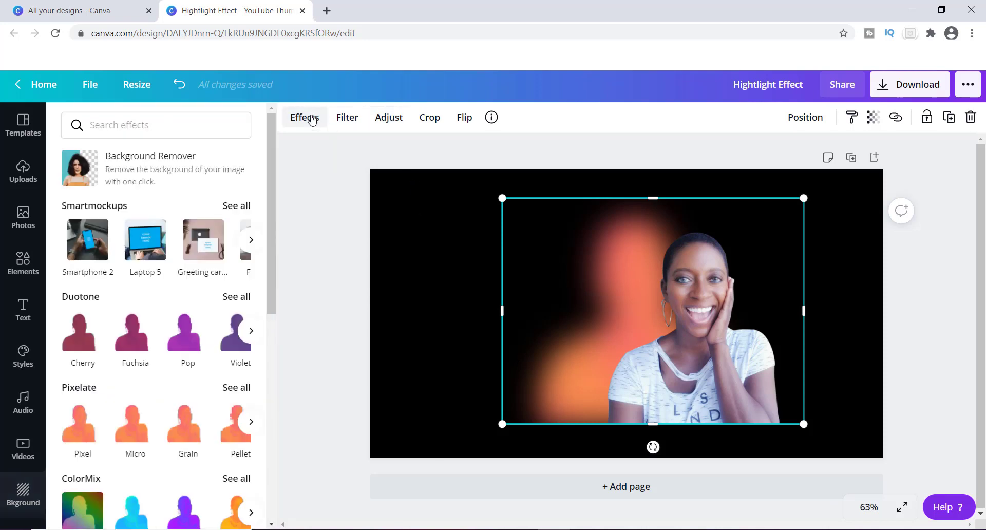
left_click(243, 298)
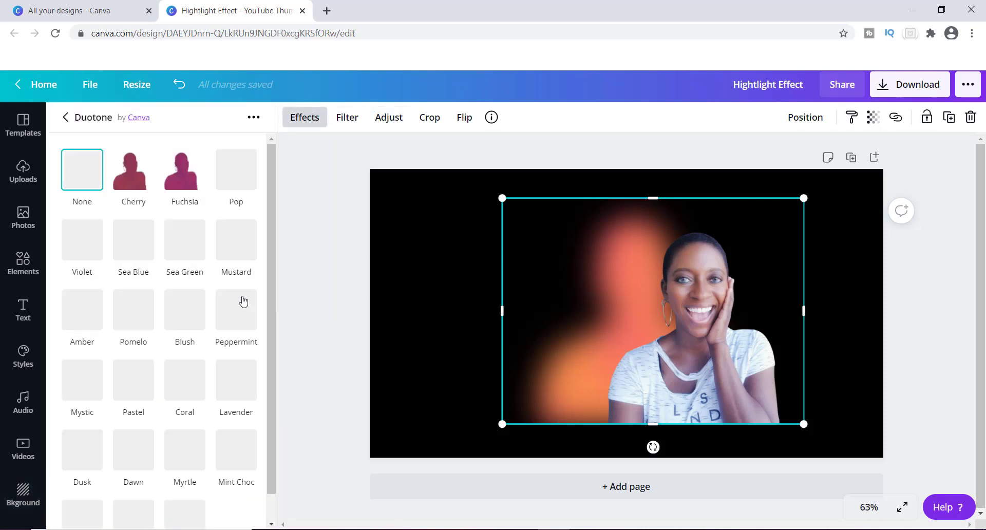
left_click_drag(267, 252, 274, 309)
left_click(185, 512)
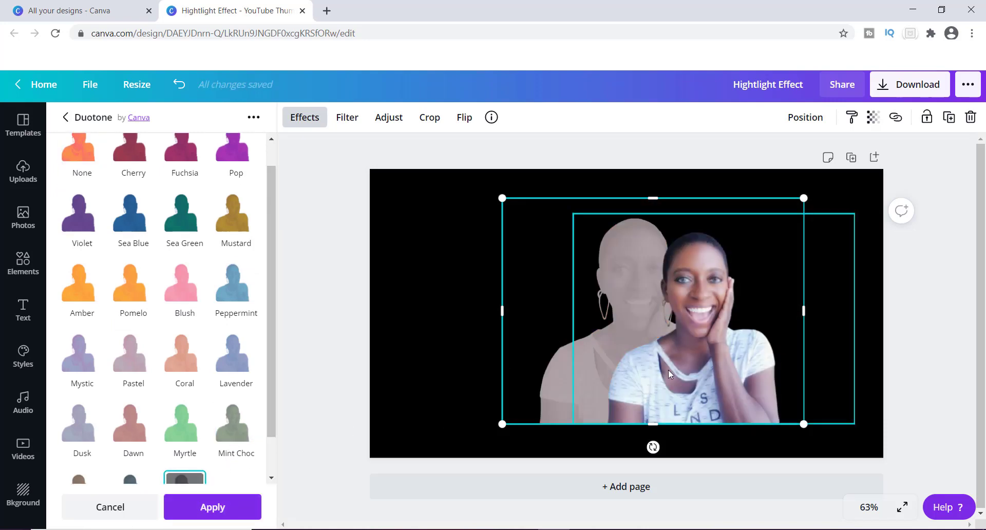
left_click_drag(689, 372, 720, 368)
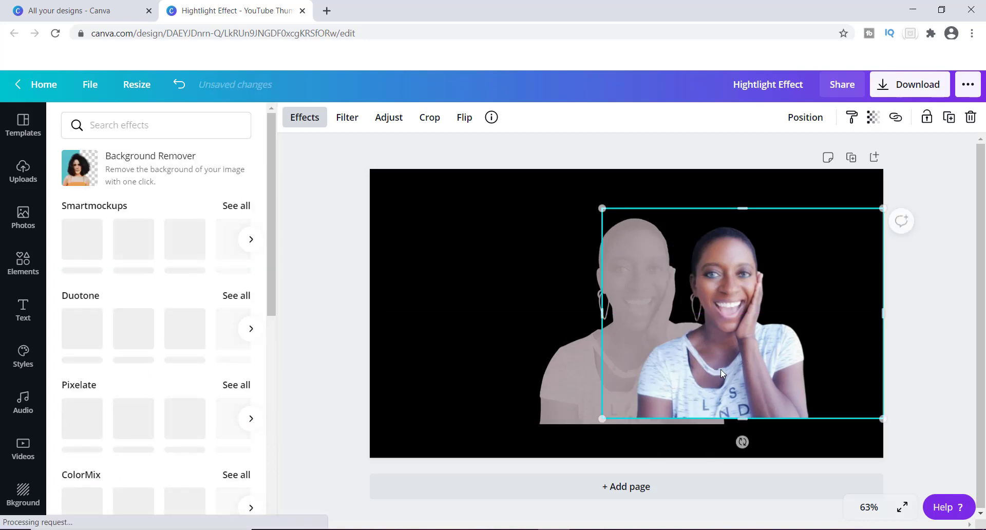
Set the grey copy's blur to 100 and place the original cutout centred over its glow
left_click(560, 375)
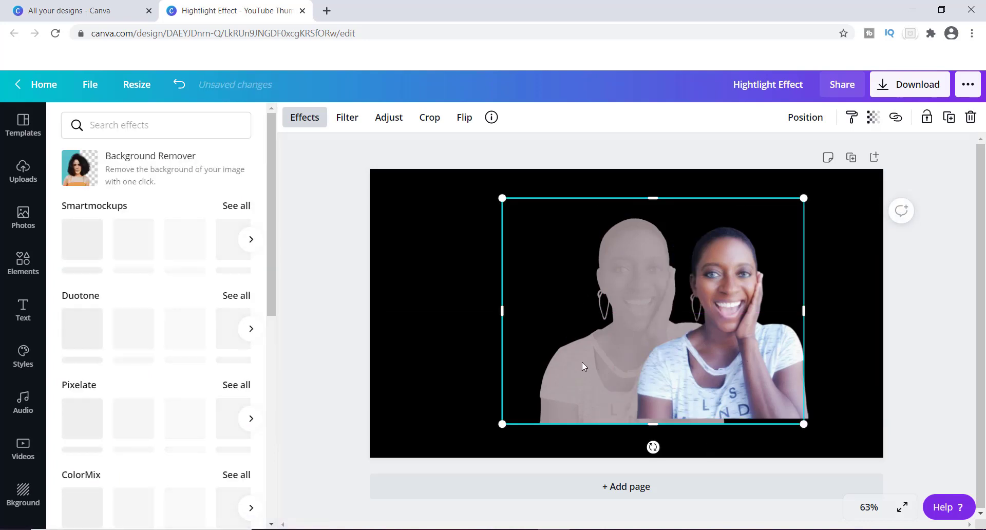
left_click(380, 118)
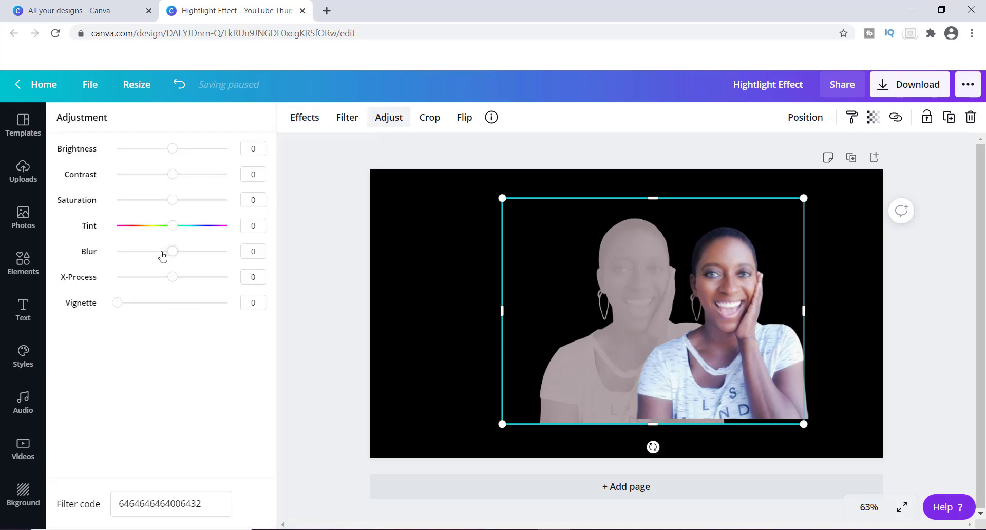
left_click_drag(174, 253, 233, 257)
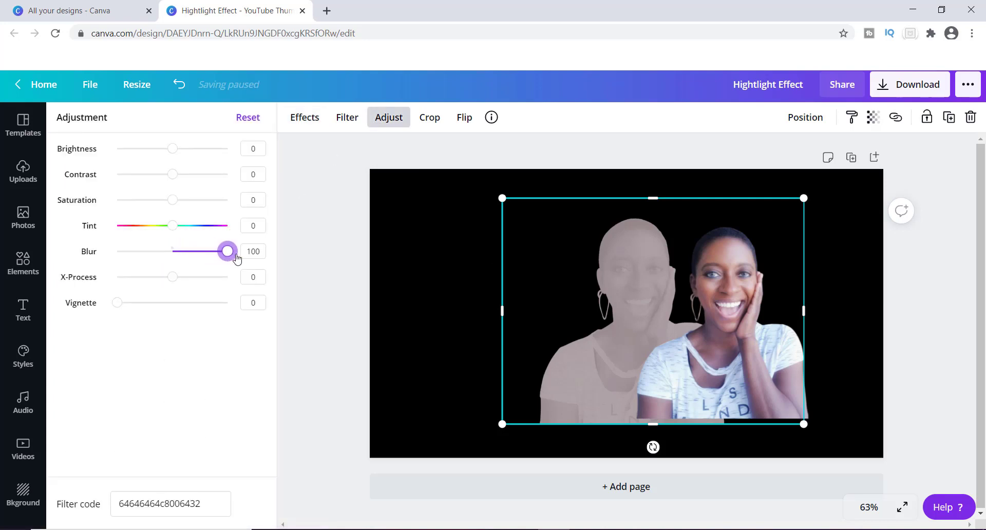
left_click(723, 370)
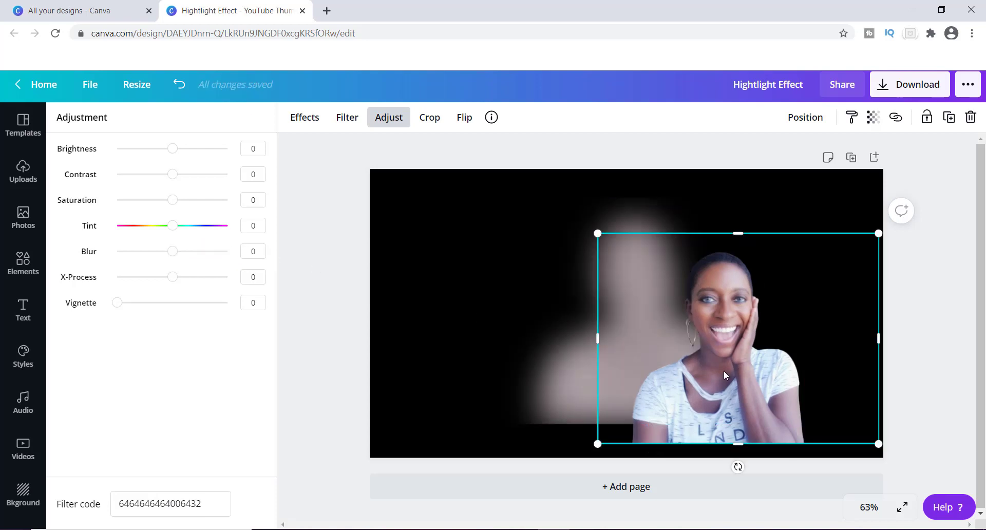
left_click_drag(723, 371, 637, 346)
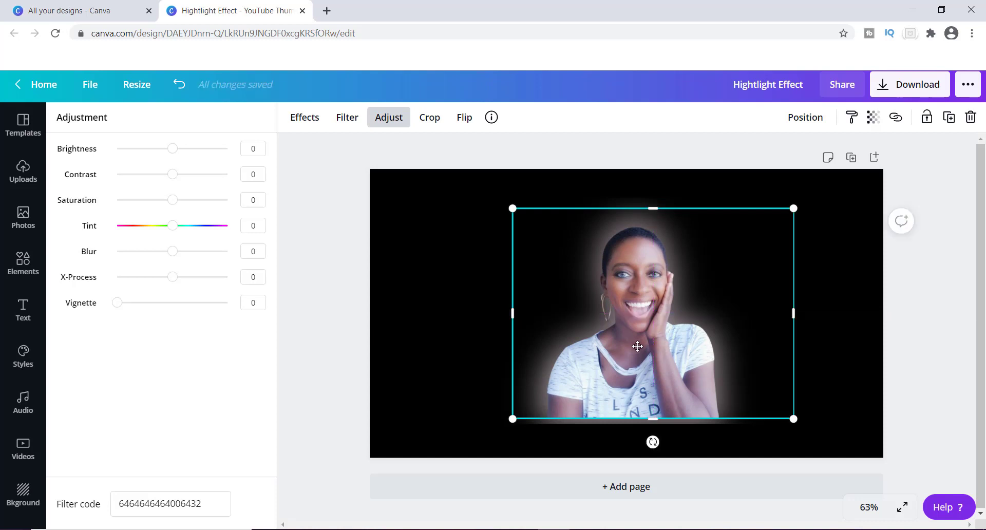